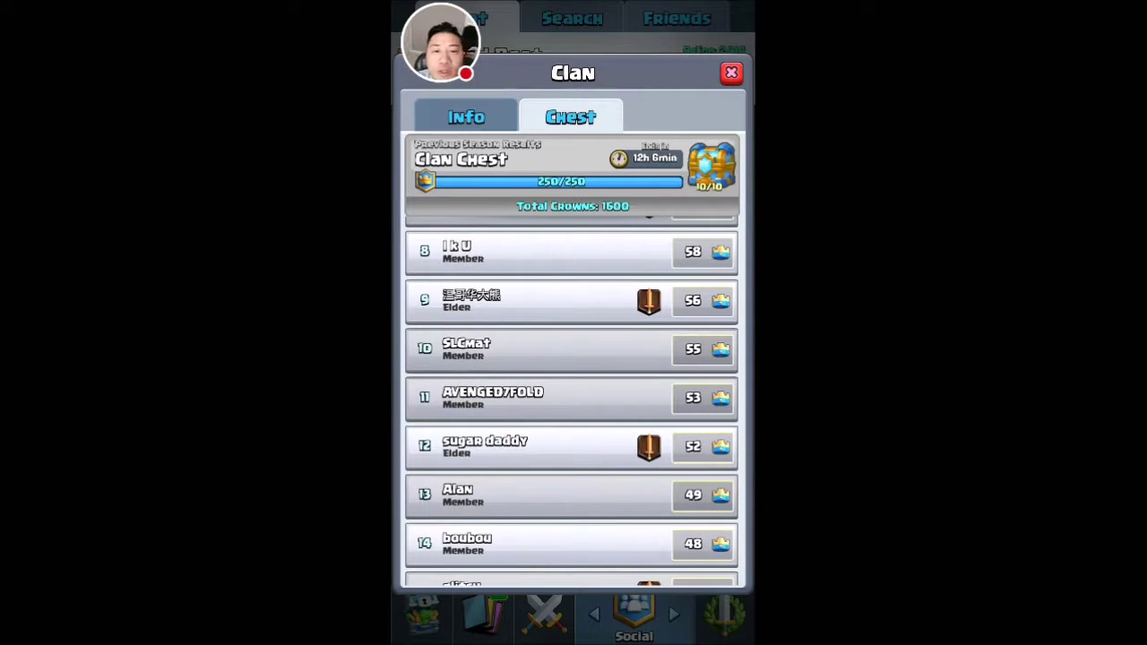
Examine the clan chest crown contributions from rank 8 down to the last-ranked member, rechecking the lowest contributors
scroll(571, 402, down, 7)
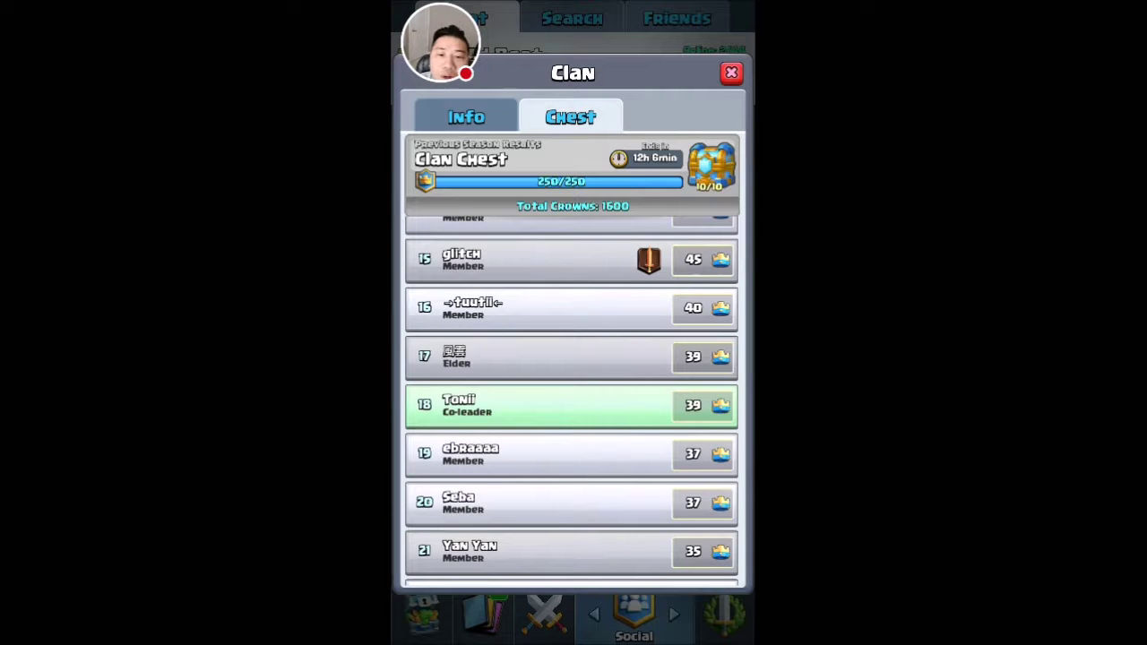
scroll(571, 402, down, 7)
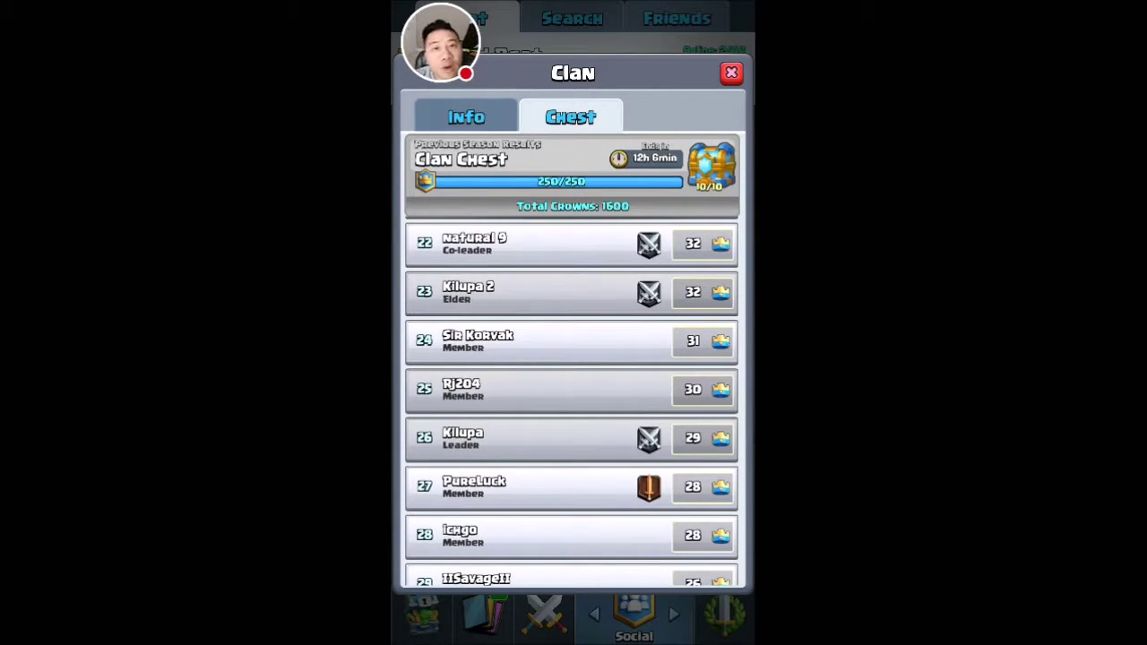
scroll(571, 401, down, 6)
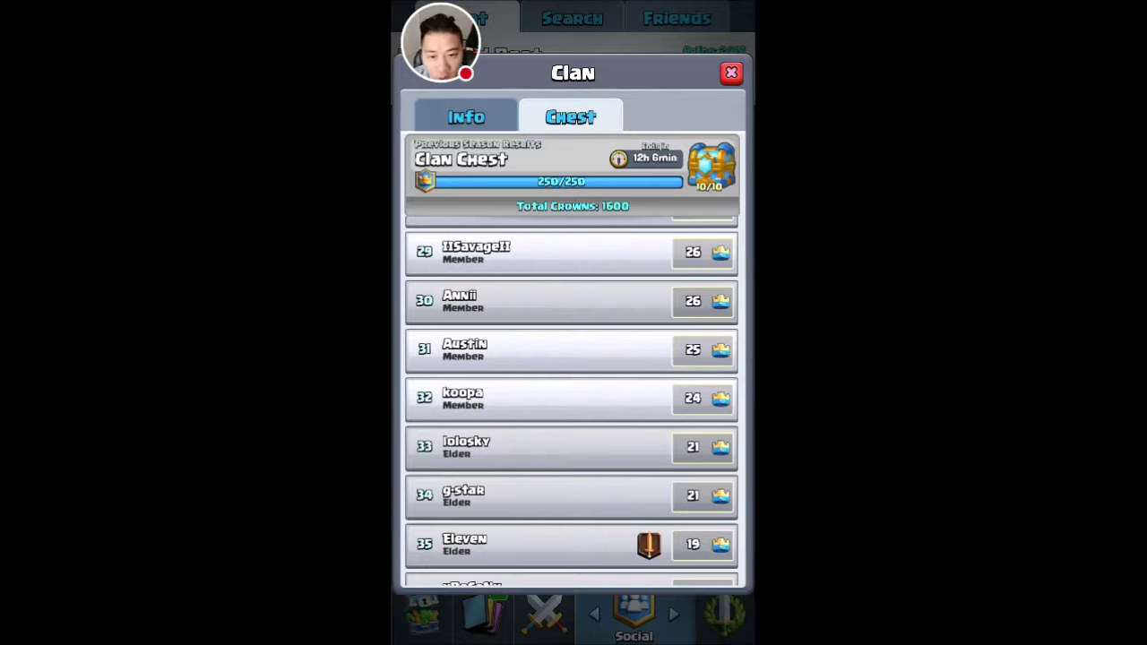
scroll(571, 401, down, 7)
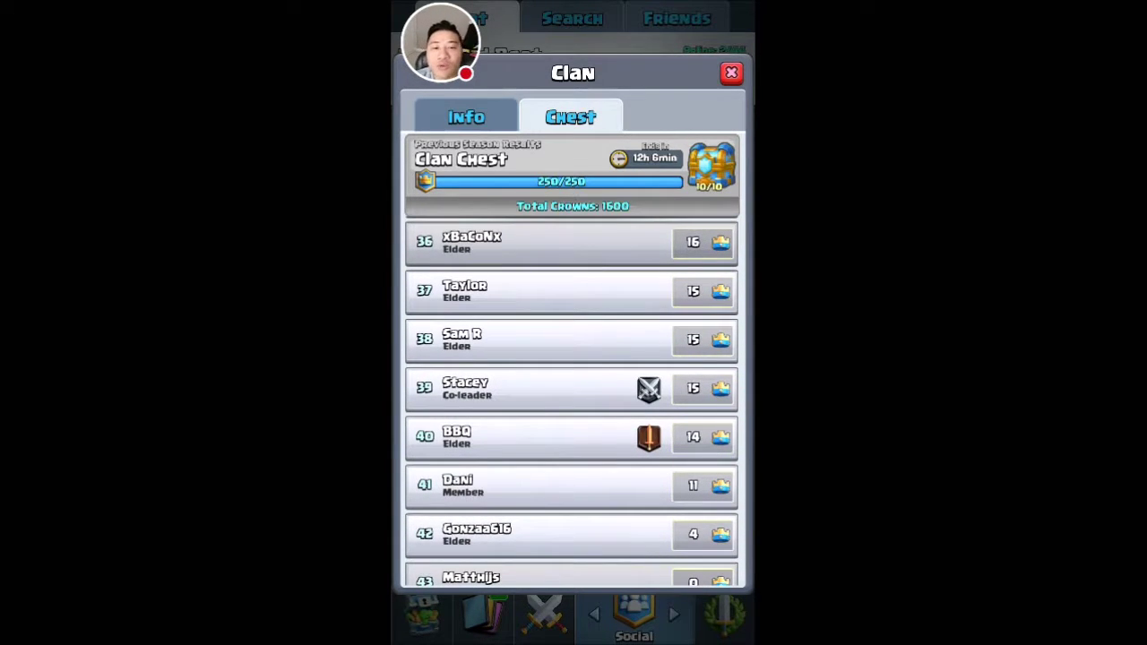
scroll(571, 401, down, 2)
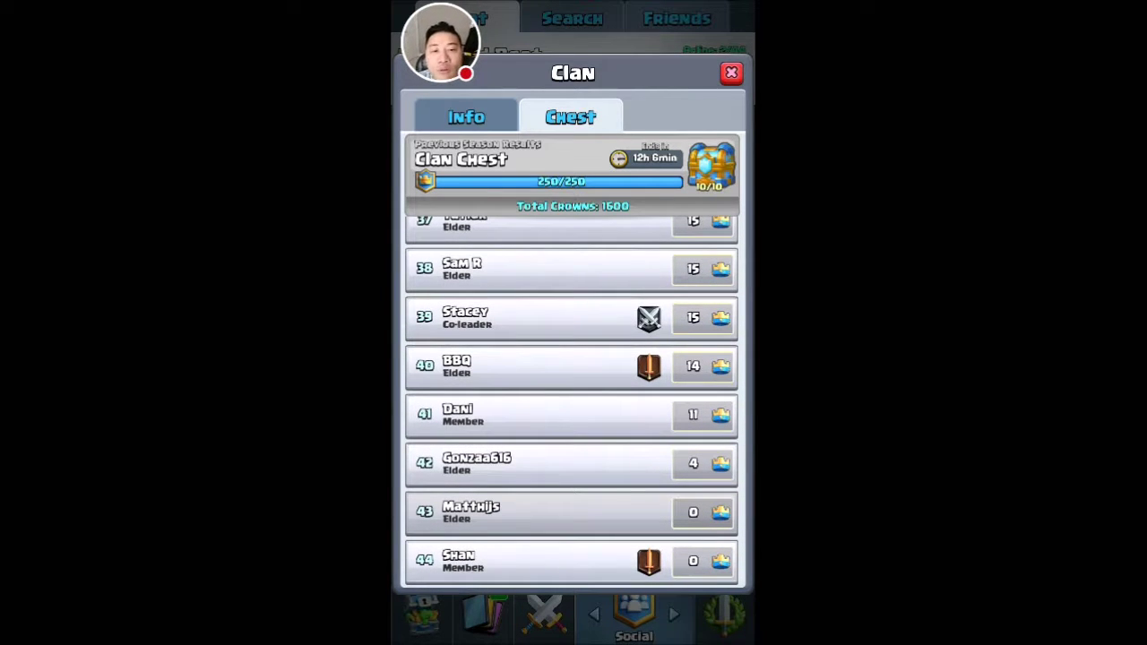
scroll(572, 402, up, 3)
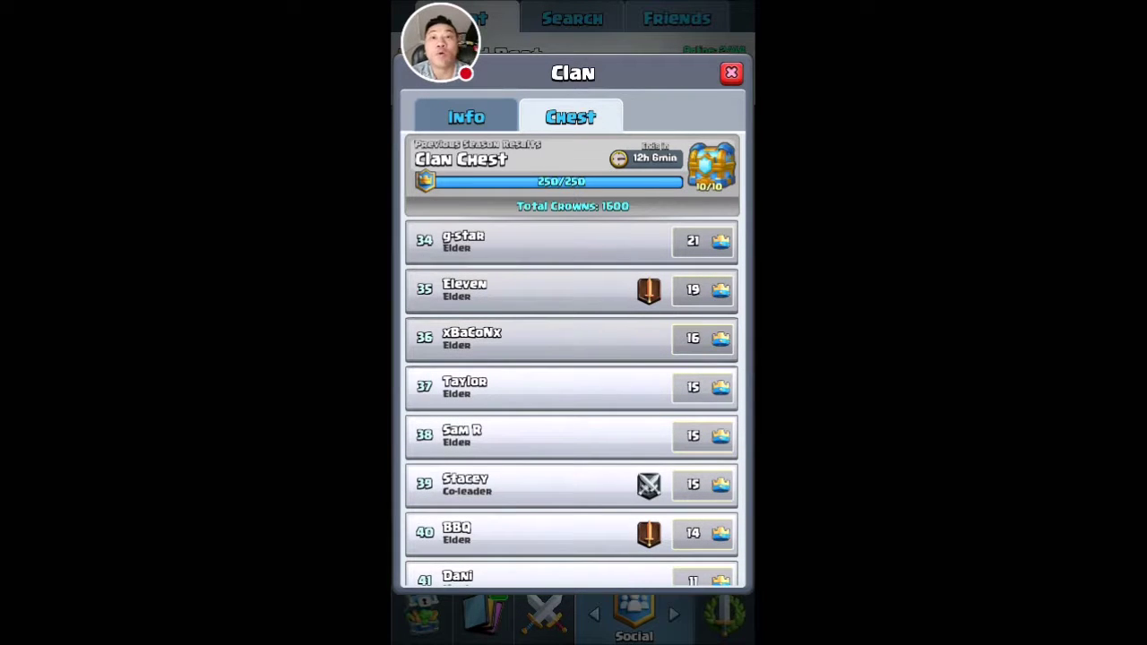
scroll(572, 402, down, 1)
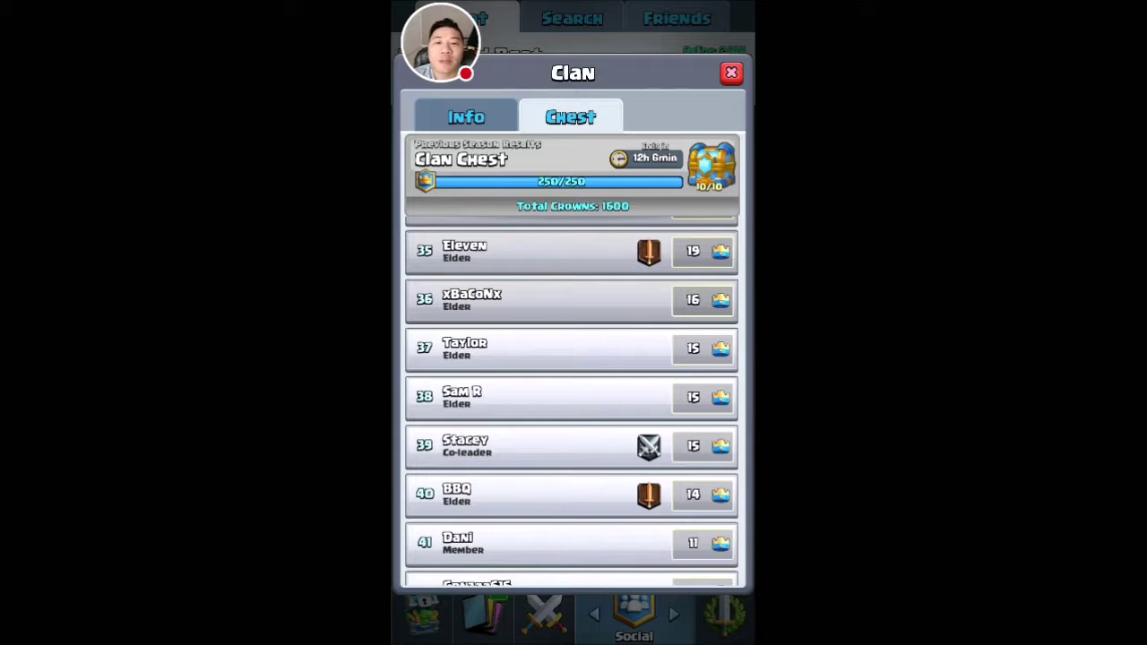
scroll(572, 401, down, 3)
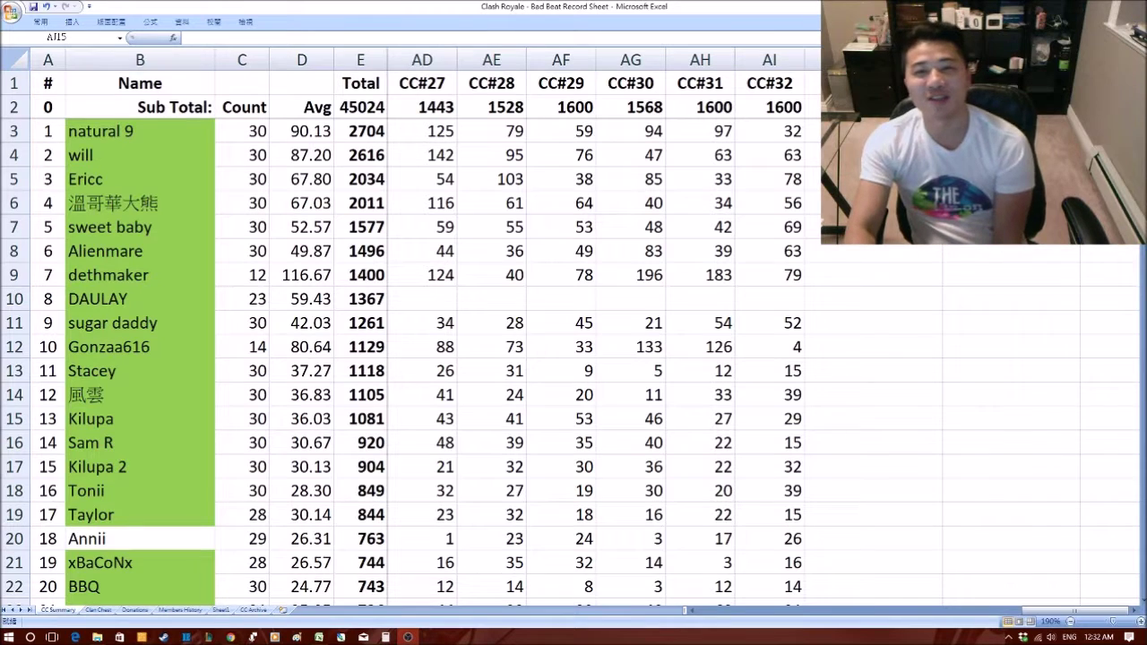
Switch to the Bad Beat Record Sheet in Excel and examine the CC#32 subtotal, the top 20 members' names and their totals
key(alt+Tab)
click(874, 131)
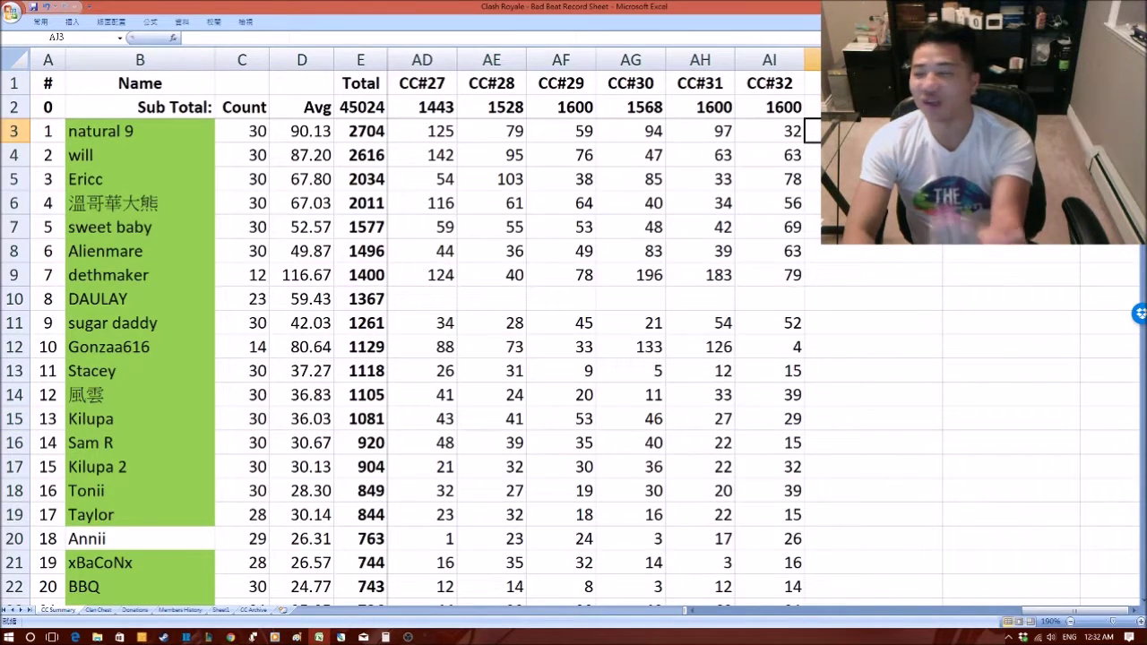
click(769, 155)
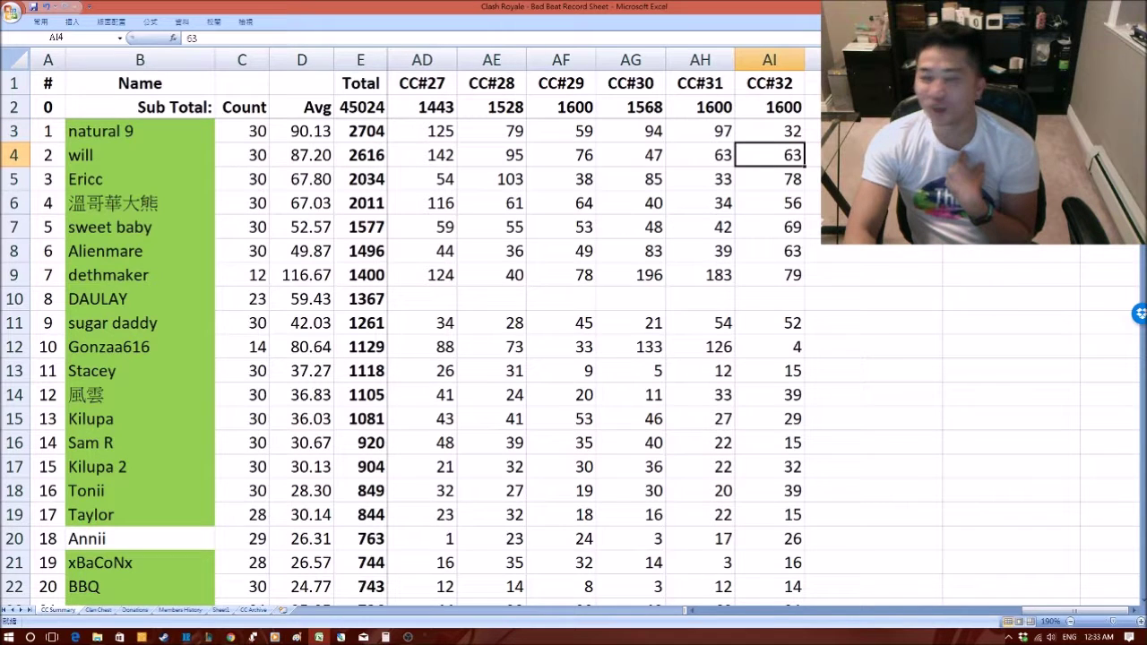
click(770, 107)
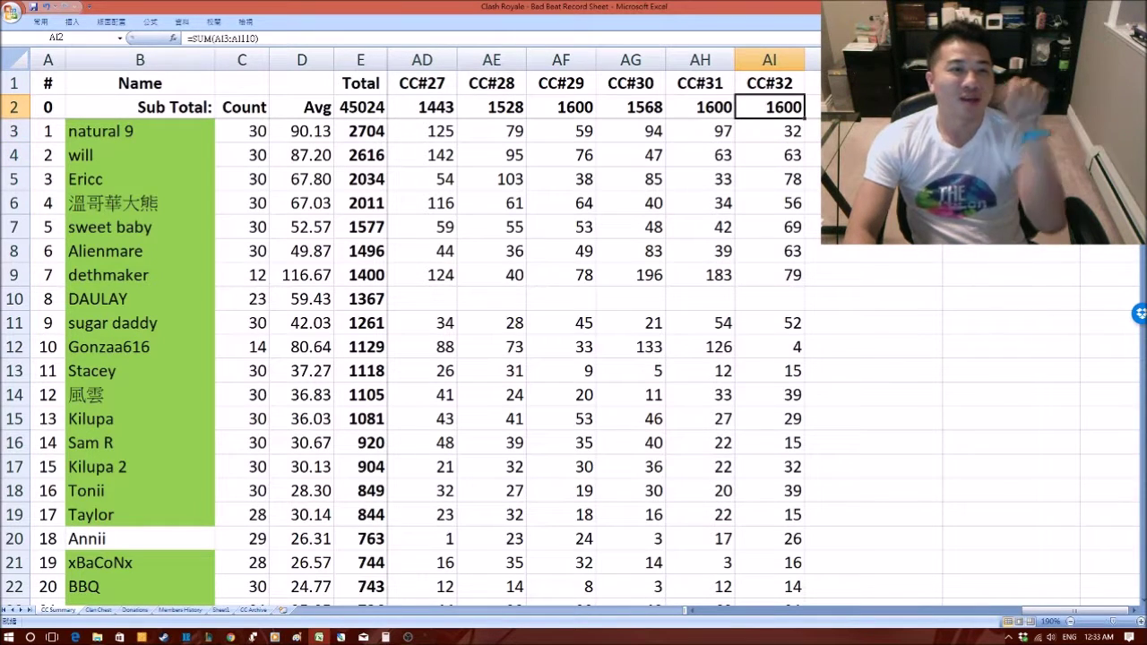
drag(140, 130, 140, 586)
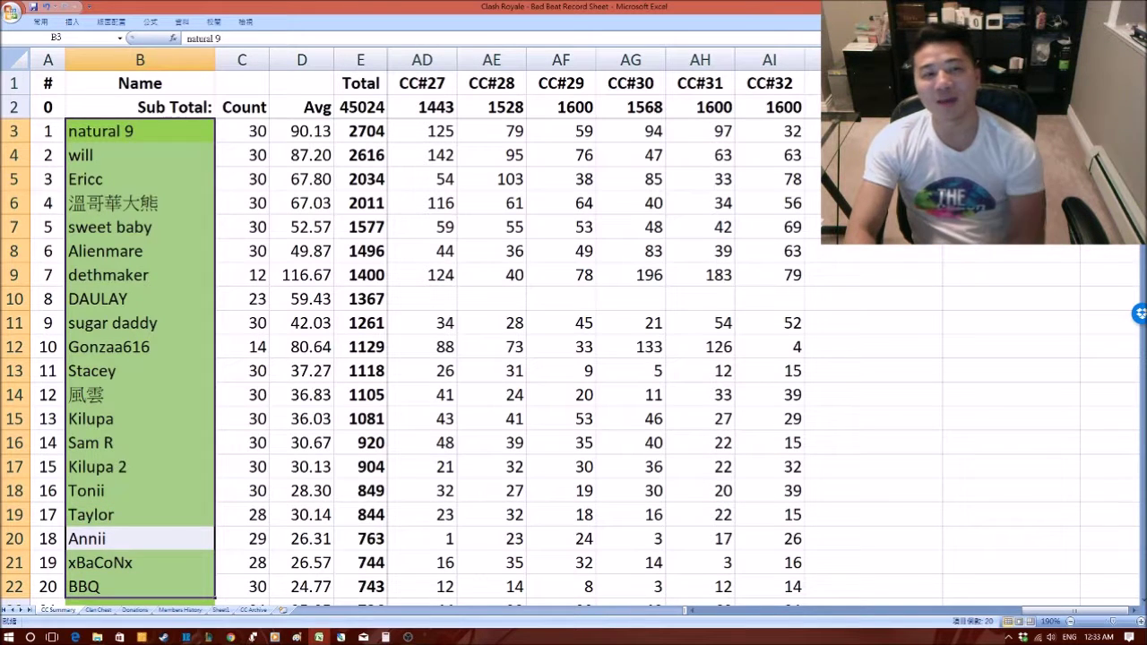
drag(360, 131, 360, 587)
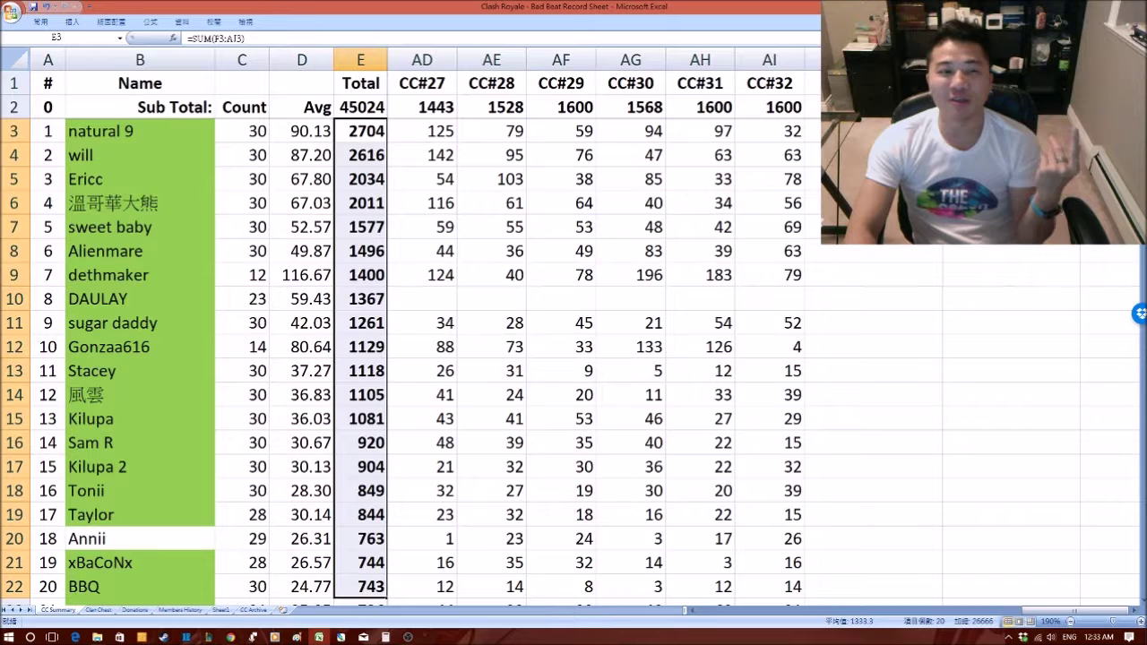
Examine the rank 10 member's name, chest count, average and total in row 12
click(140, 347)
double_click(99, 347)
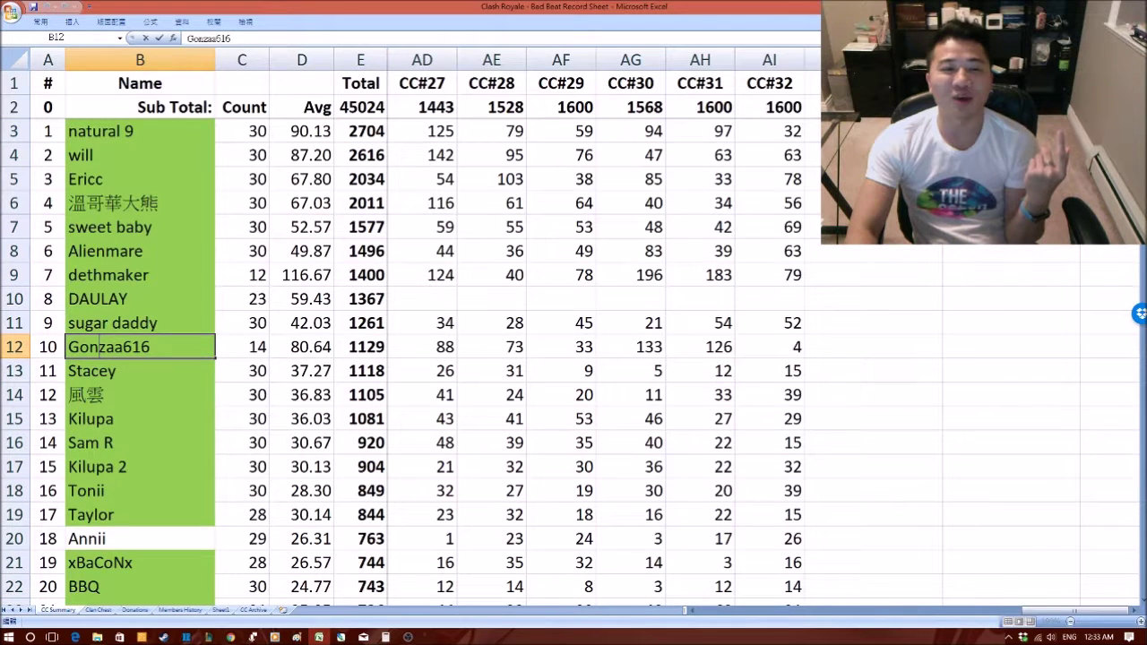
key(Tab)
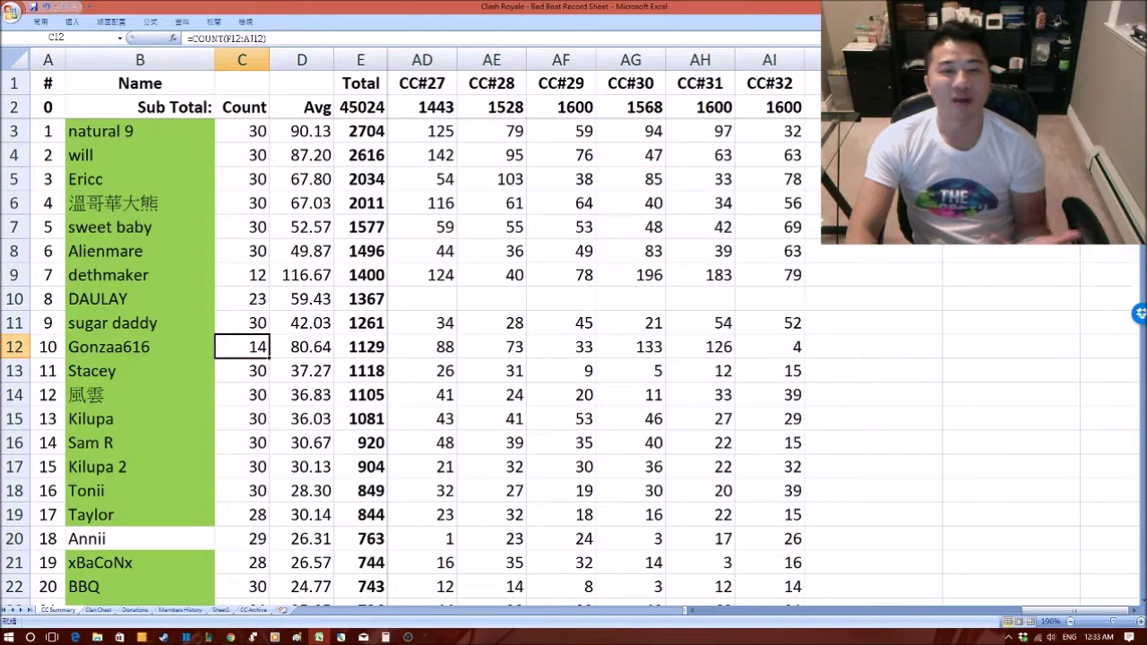
key(Tab)
key(Tab)
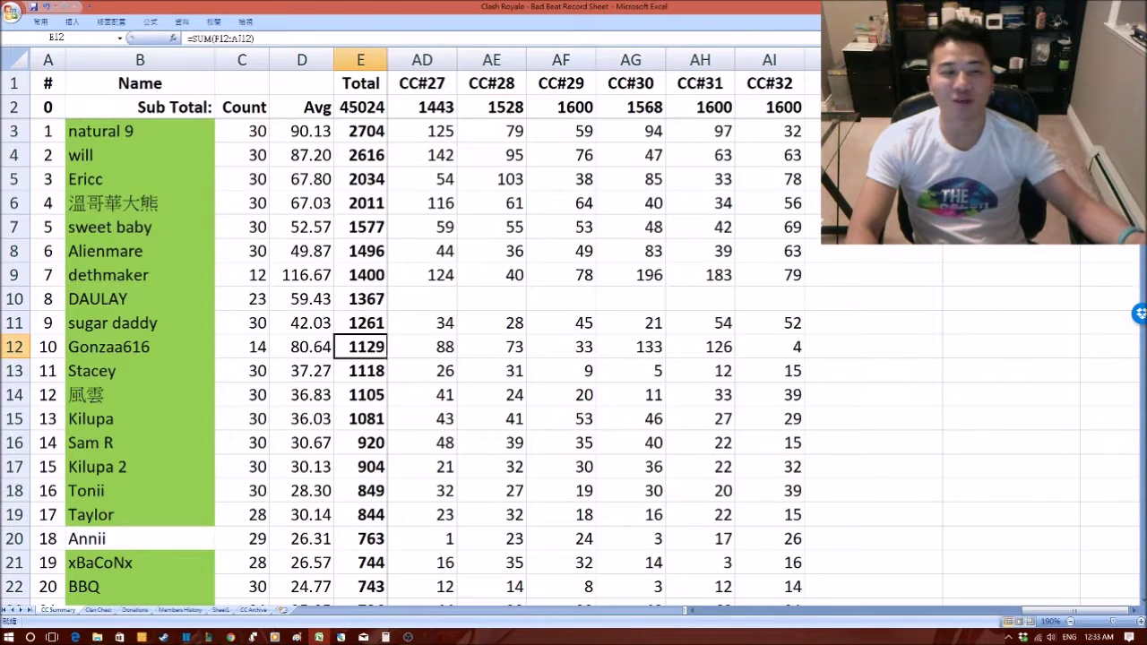
Examine the rank 16 member's chest count, total and average in row 18
click(140, 491)
click(242, 491)
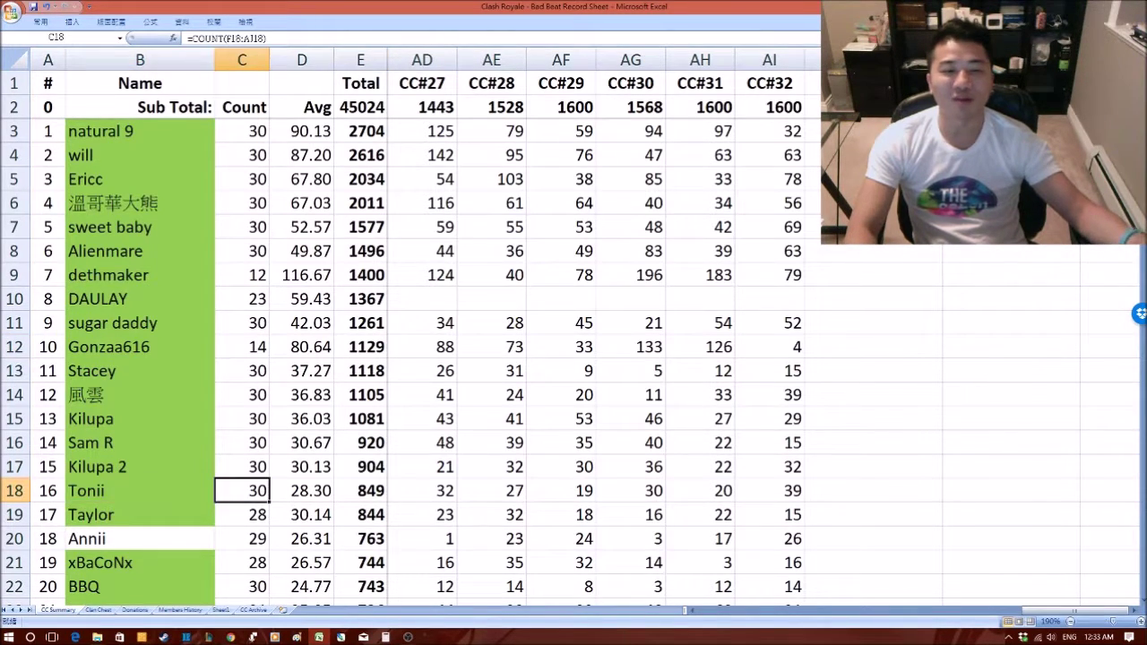
click(360, 491)
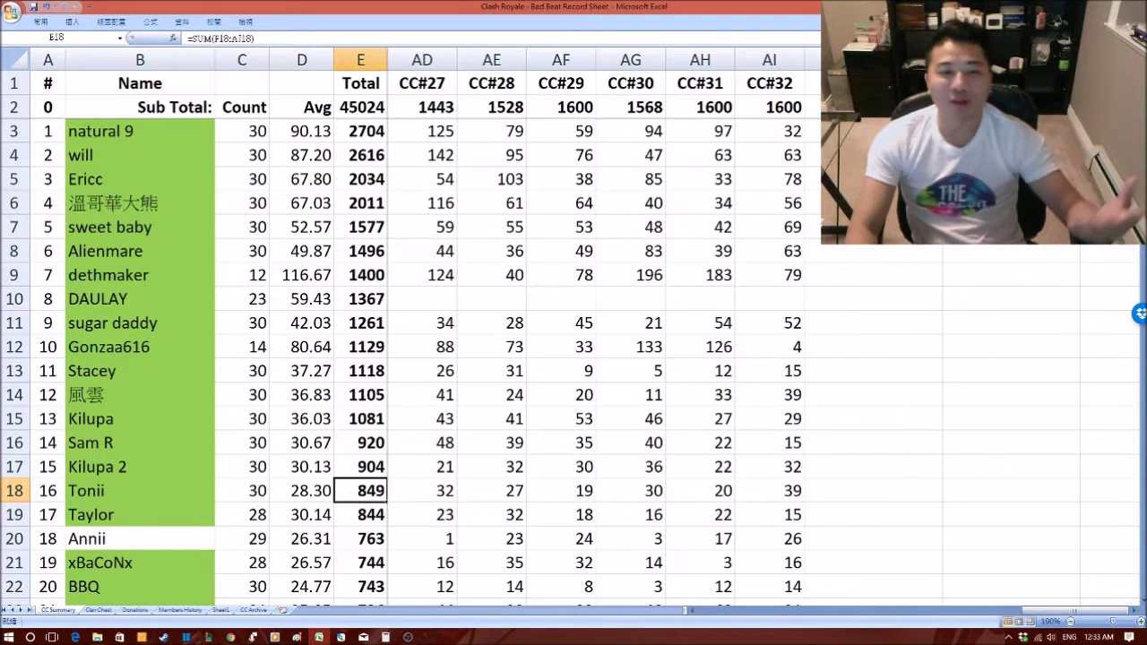
click(301, 491)
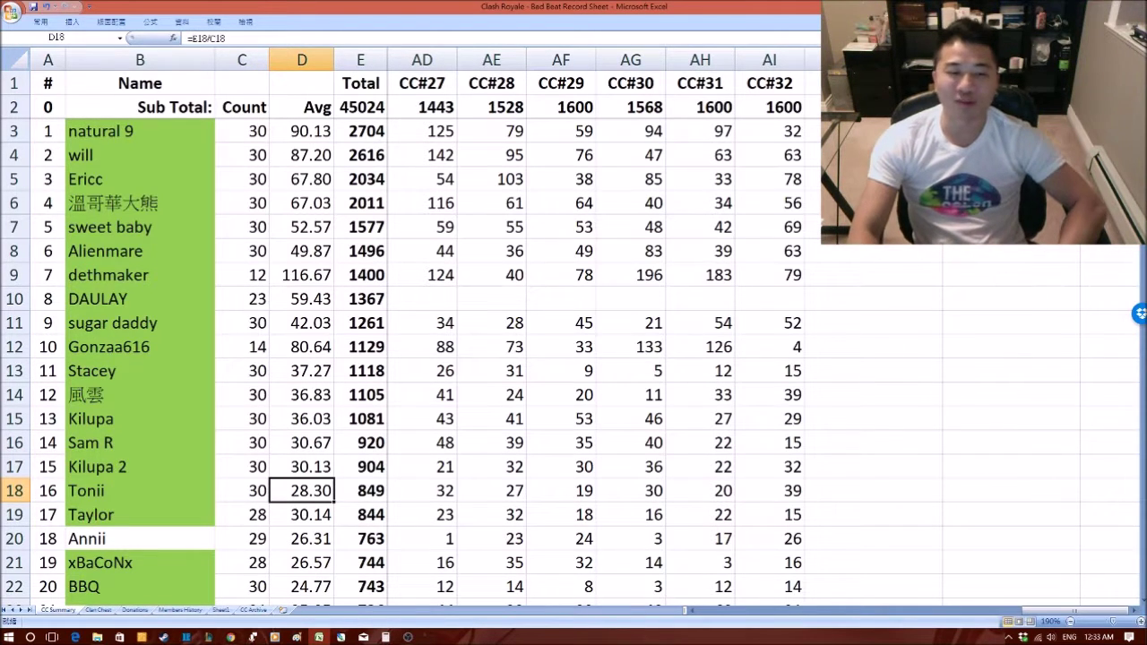
Highlight the names of the members ranked 21 to 36 in cells B23:B38
scroll(401, 358, down, 6)
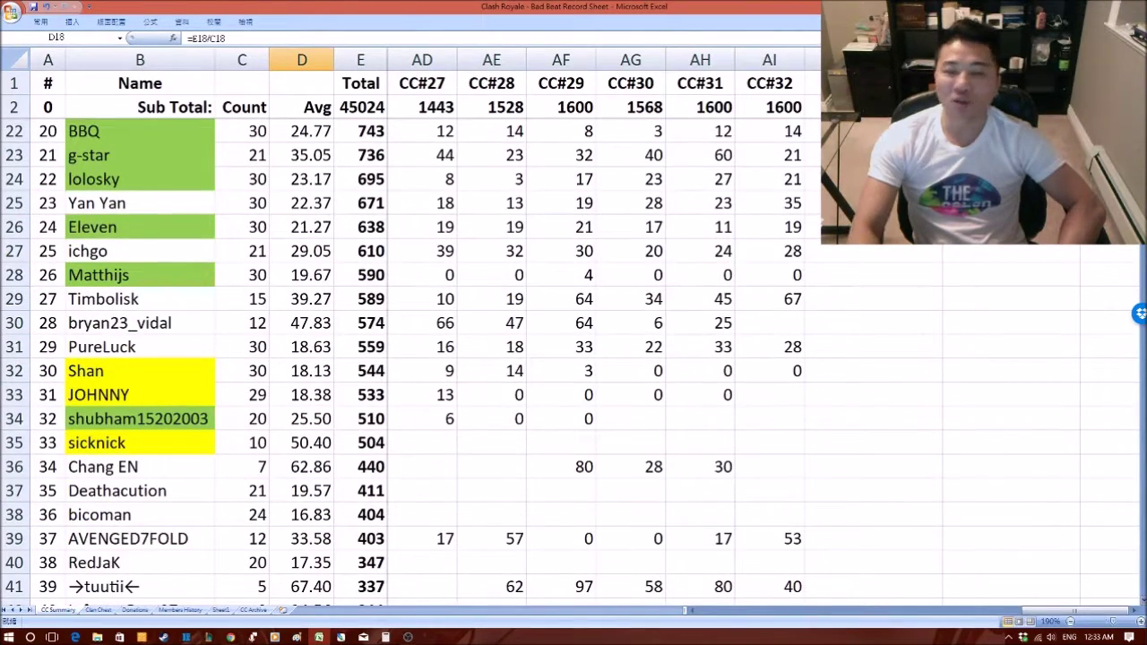
scroll(401, 358, down, 1)
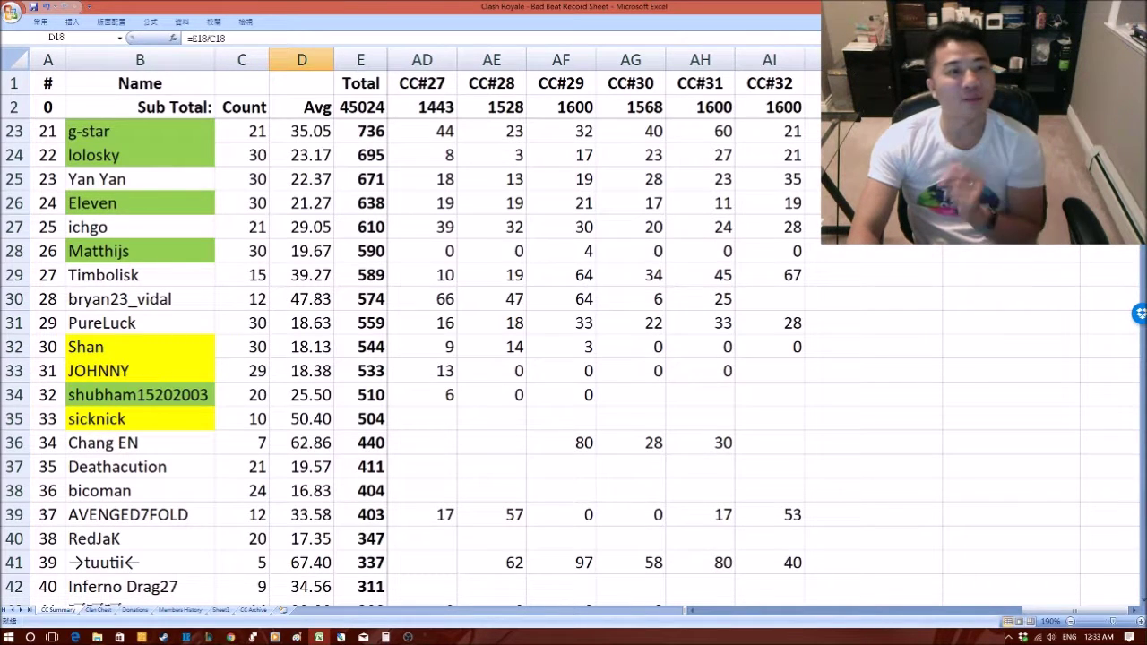
click(139, 132)
key(shift+Down)
key(shift+Down)
key(shift+Down)
key(shift+Down)
key(shift+Down)
key(shift+Down)
key(shift+Down)
key(shift+Down)
key(shift+Down)
key(shift+Down)
key(shift+Down)
key(shift+Down)
key(shift+Down)
key(shift+Down)
key(shift+Down)
key(shift+Down)
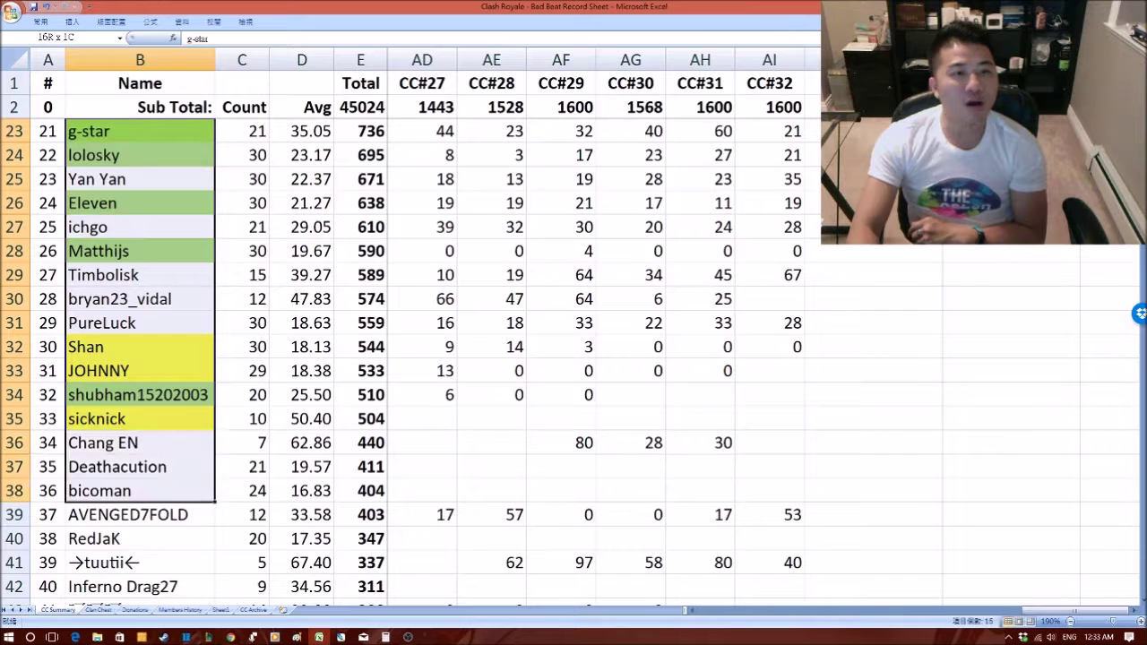
Single out the rank 25 member, and compare the Above 700 lists across weeks on the Donations sheet
click(140, 228)
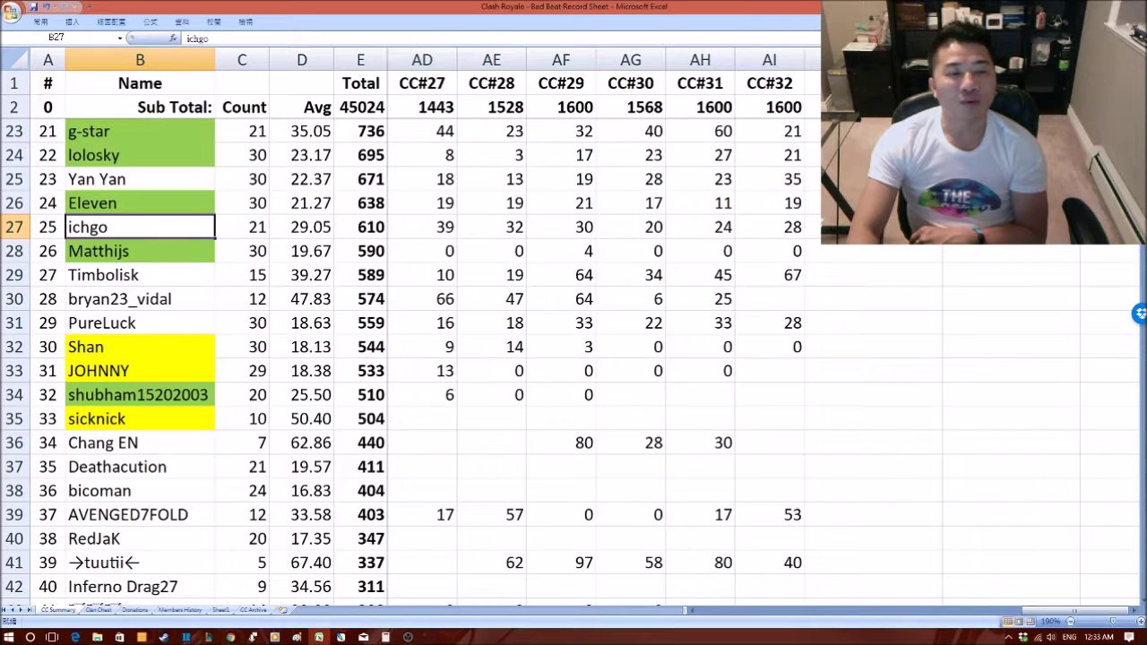
click(134, 610)
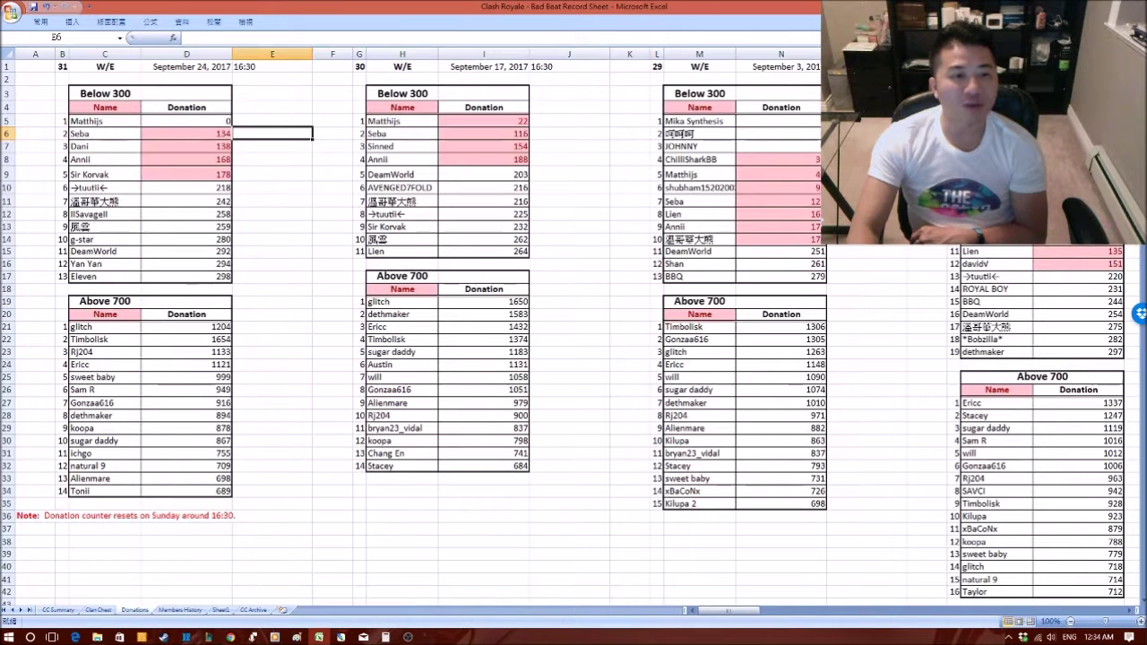
click(105, 226)
click(105, 377)
click(105, 440)
click(105, 339)
click(105, 416)
click(187, 403)
click(569, 352)
click(997, 390)
click(657, 365)
click(402, 340)
click(186, 339)
click(135, 302)
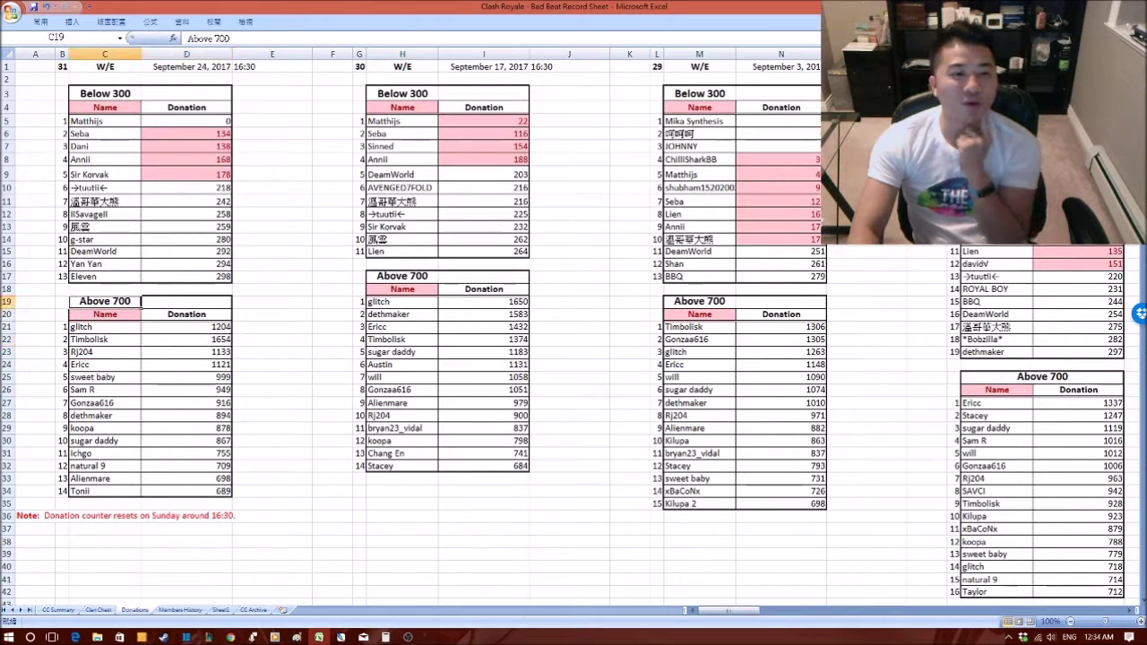
Check the row 31 member's donation in the September 24 list and look through the September 17 Above 700 names
click(104, 107)
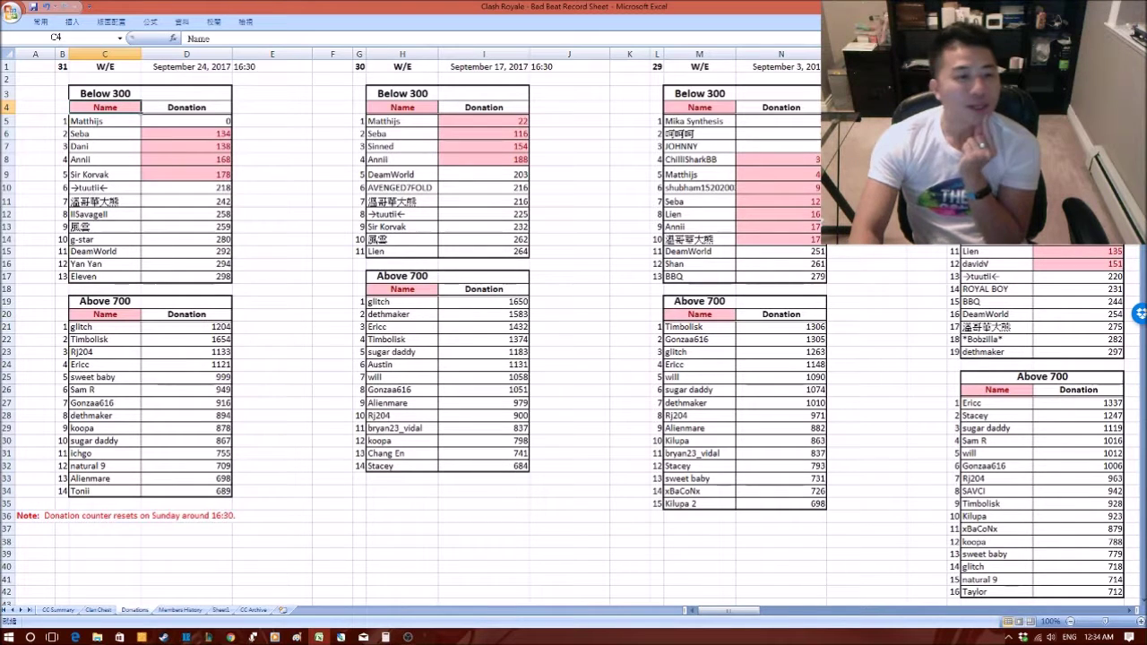
click(105, 454)
click(187, 453)
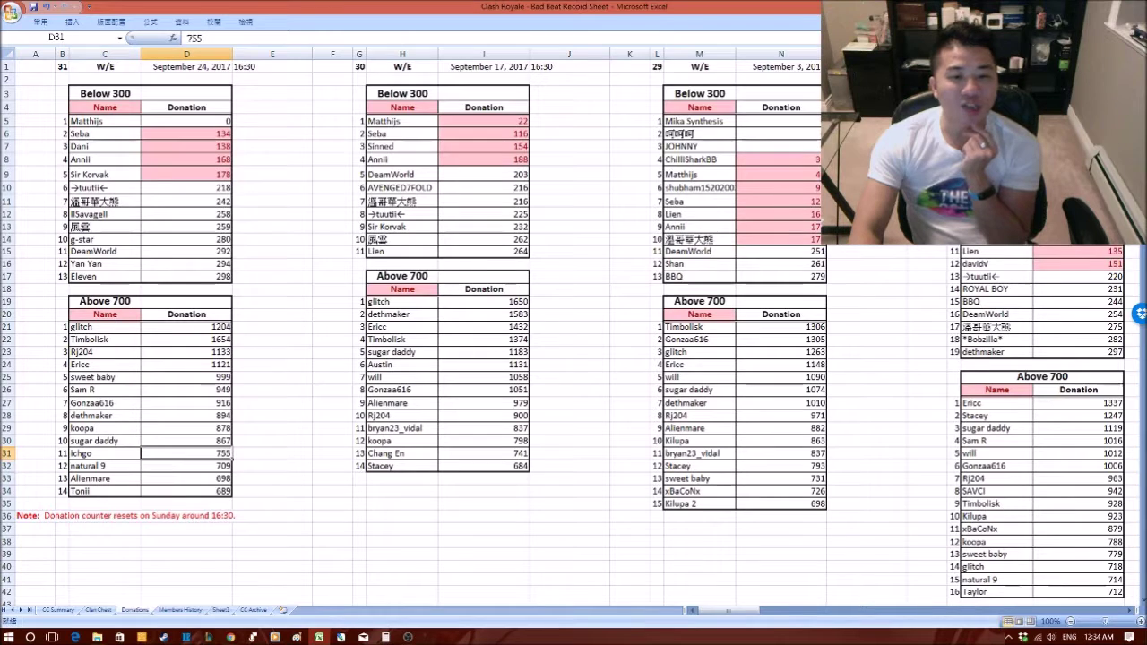
click(403, 428)
click(402, 390)
click(402, 352)
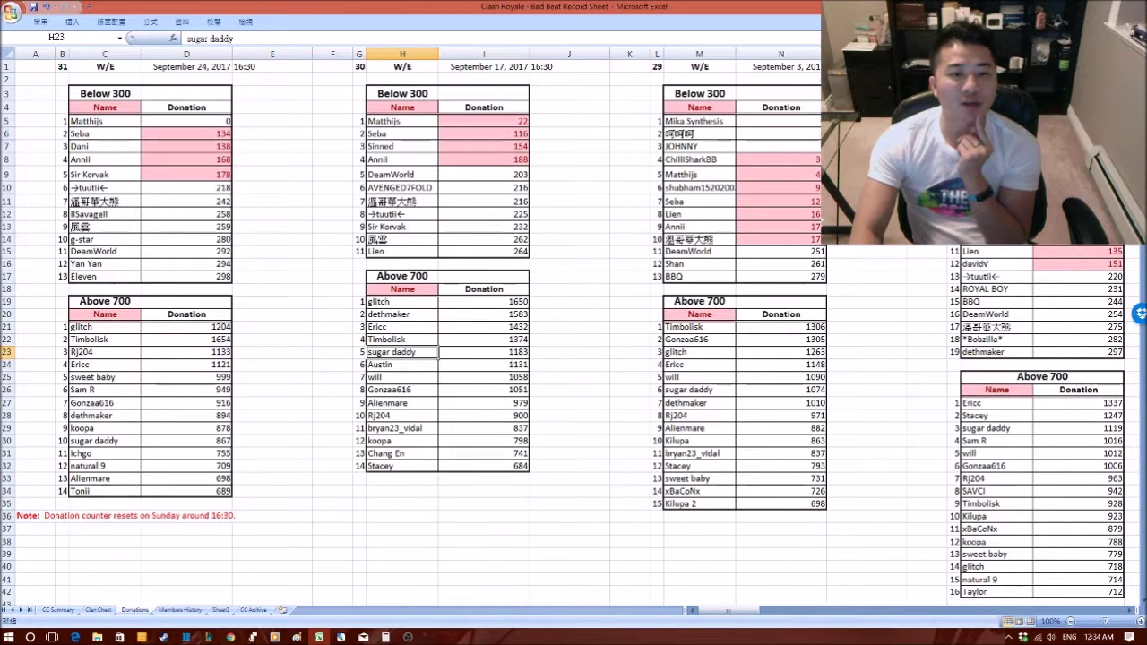
Return to the CC Summary sheet and examine the CC#32 results of the members from row 43 down, singling out row 45
click(58, 610)
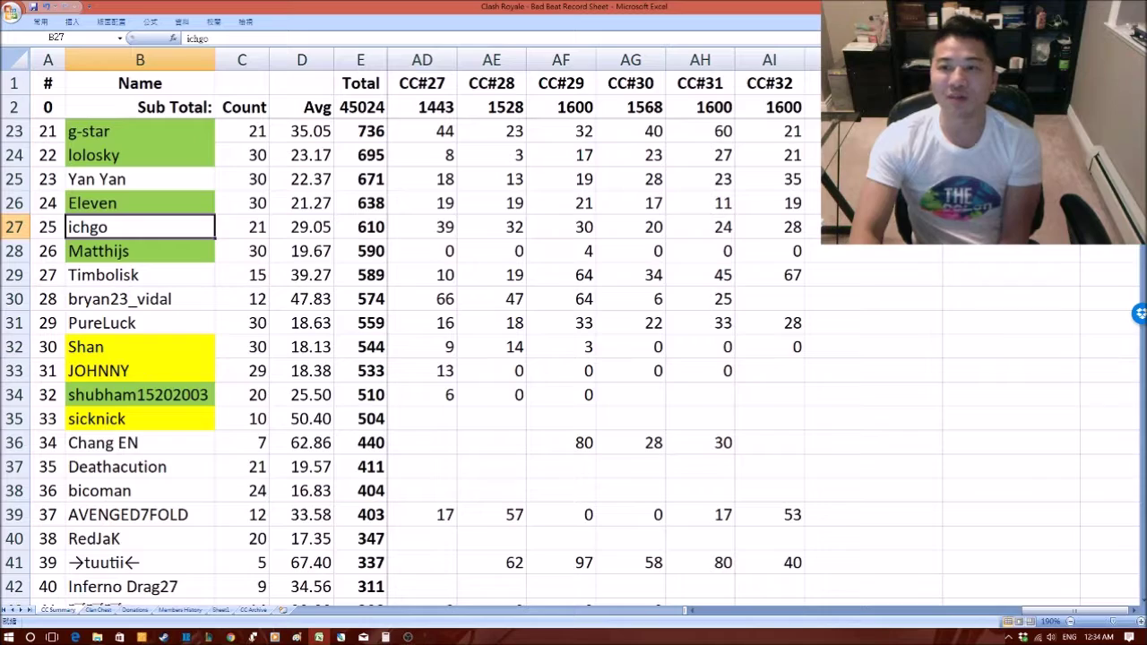
scroll(412, 358, down, 3)
scroll(404, 356, down, 4)
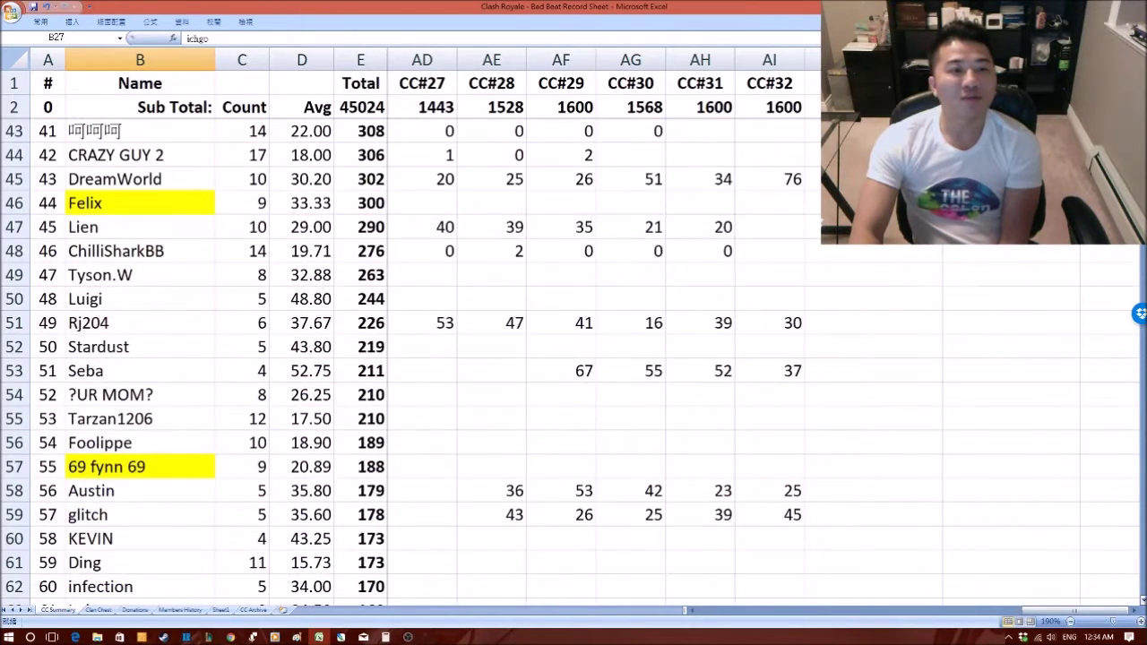
scroll(573, 359, up, 1)
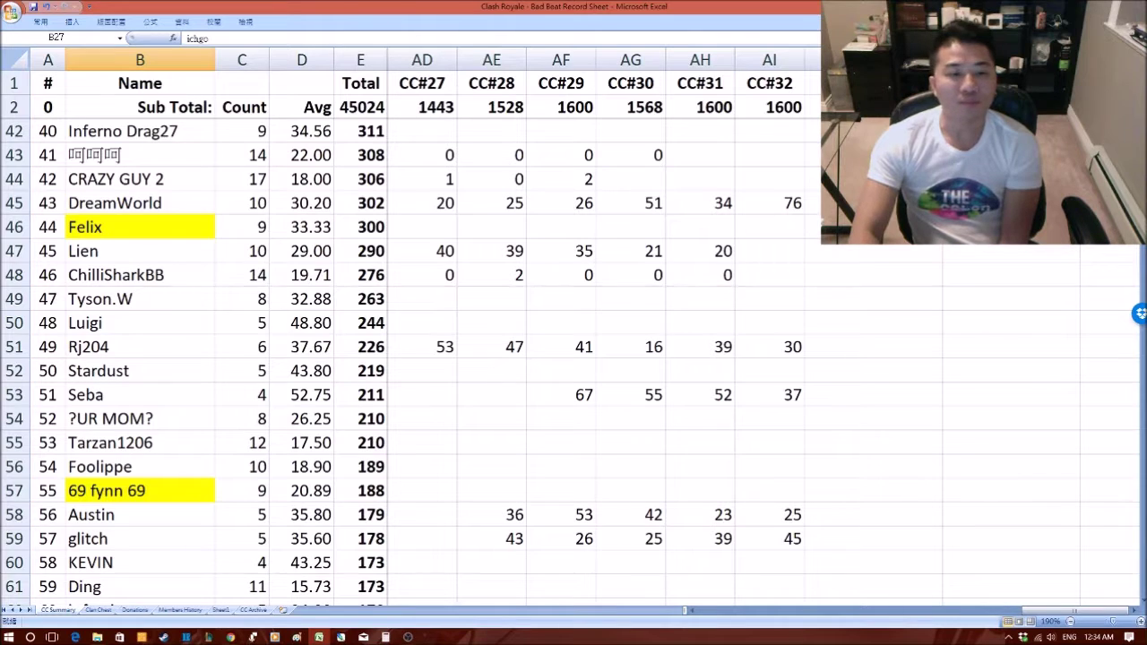
scroll(404, 358, down, 1)
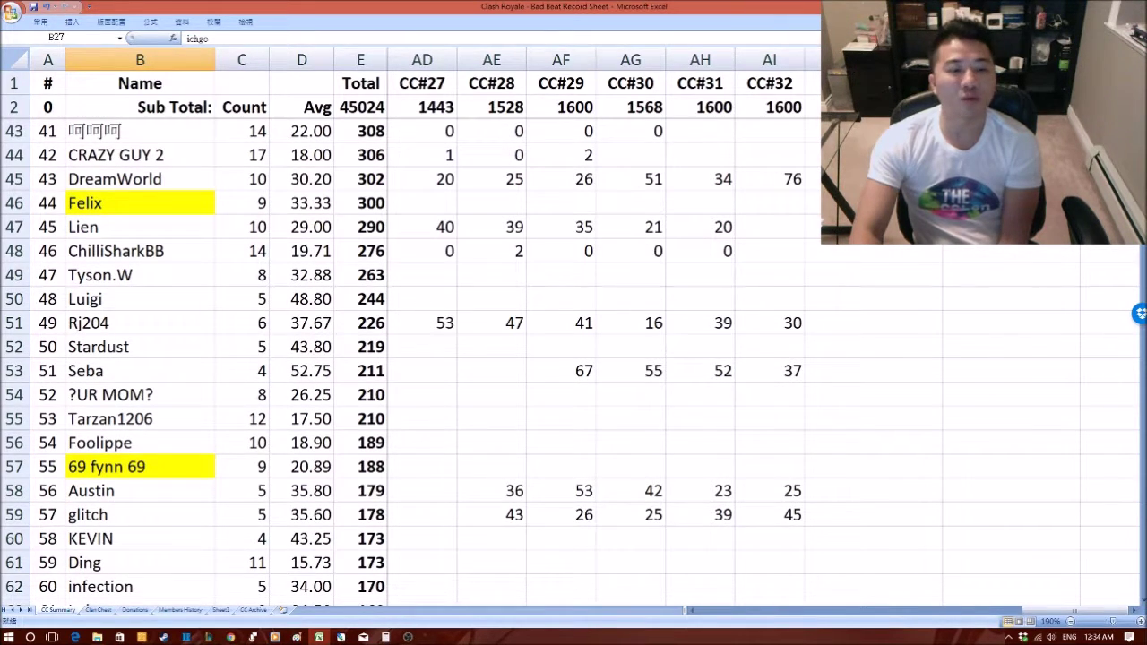
drag(770, 131, 768, 539)
click(140, 179)
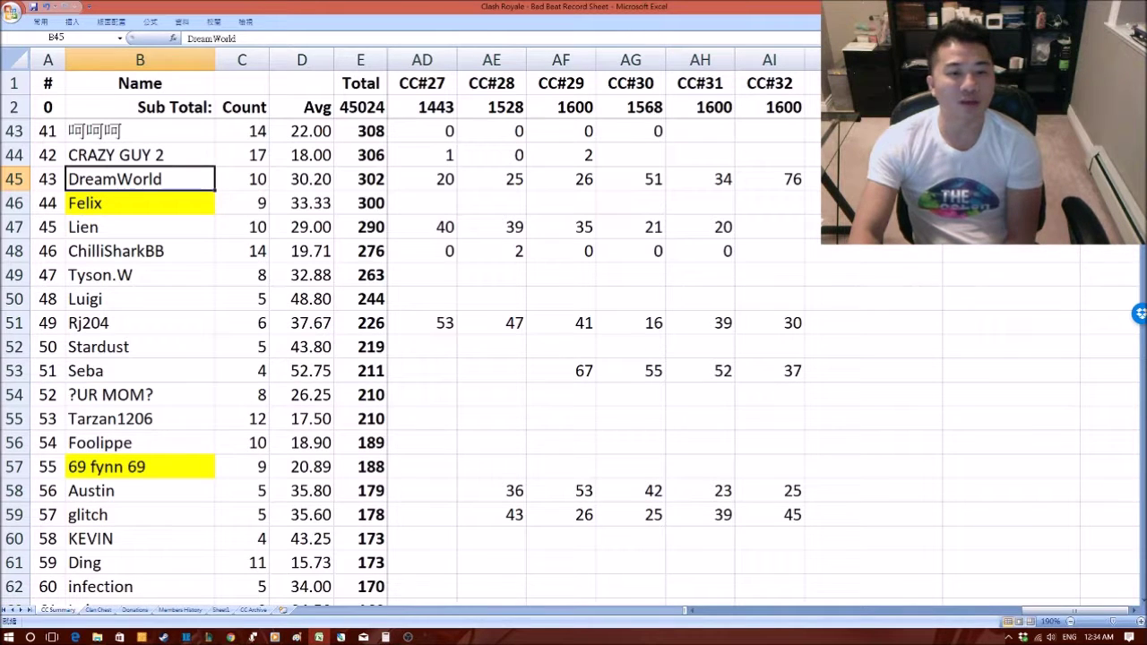
Go through the member names between rows 57 and 48, ending on the rank 49 member in row 51
click(140, 467)
key(Up)
key(Up)
key(Up)
key(Up)
key(Up)
key(Up)
key(Up)
key(Up)
key(Up)
drag(140, 275, 140, 299)
click(140, 323)
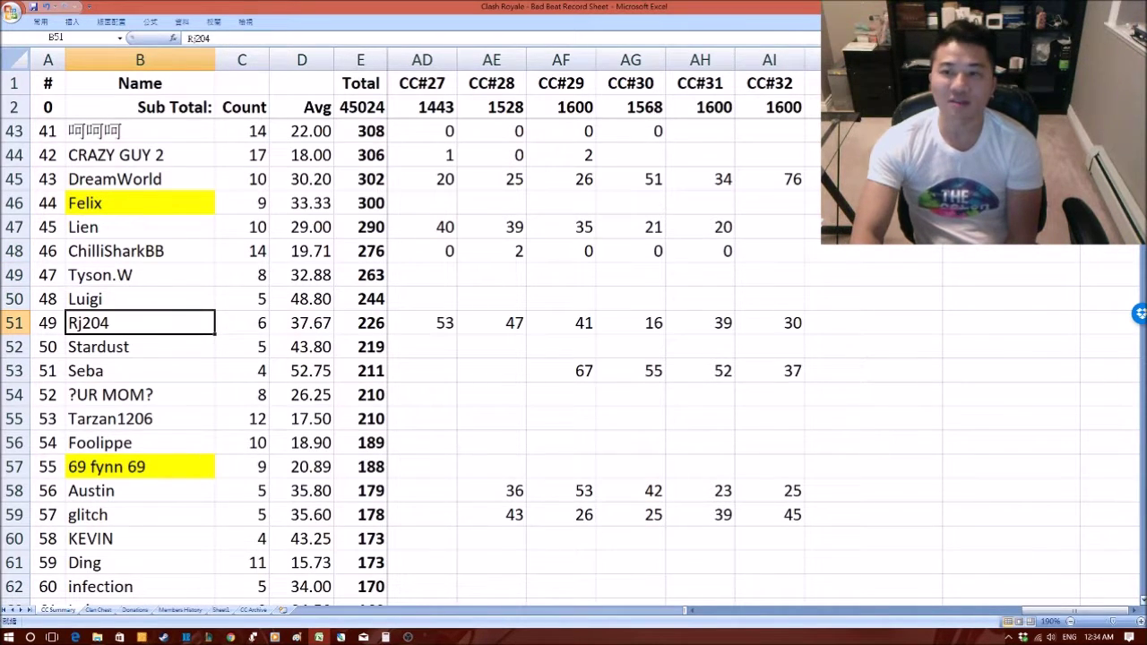
Examine the CC#32 results of the members ranked 61 to 80, singling out the members in rows 69 and 72
scroll(403, 358, down, 6)
scroll(404, 358, down, 1)
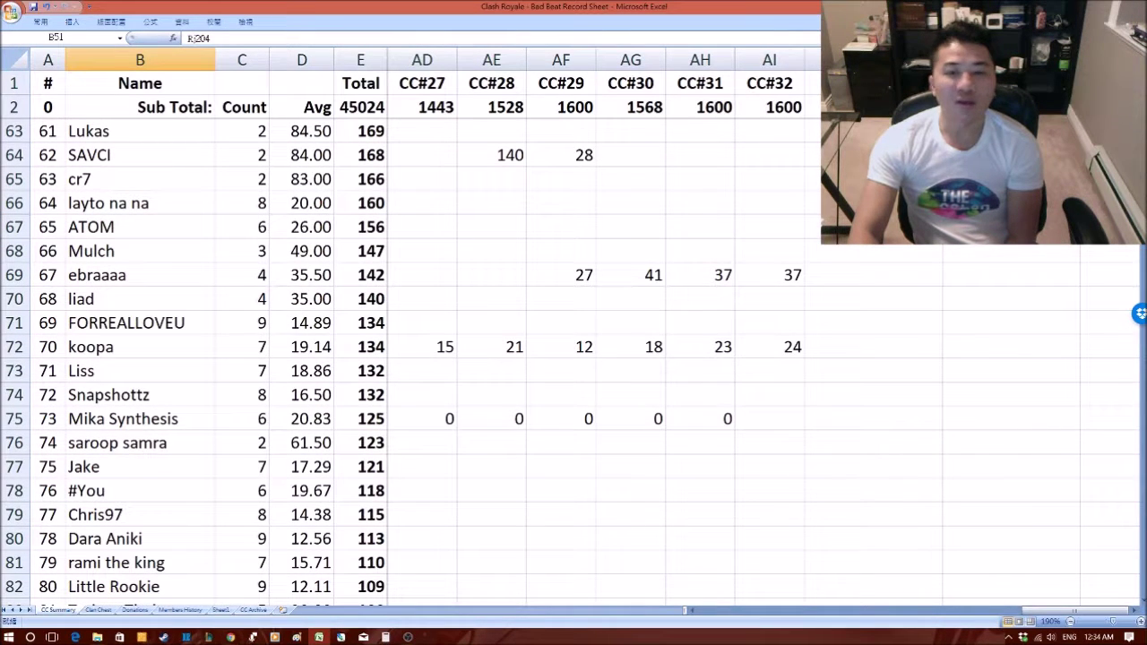
drag(769, 179, 769, 467)
drag(769, 227, 769, 371)
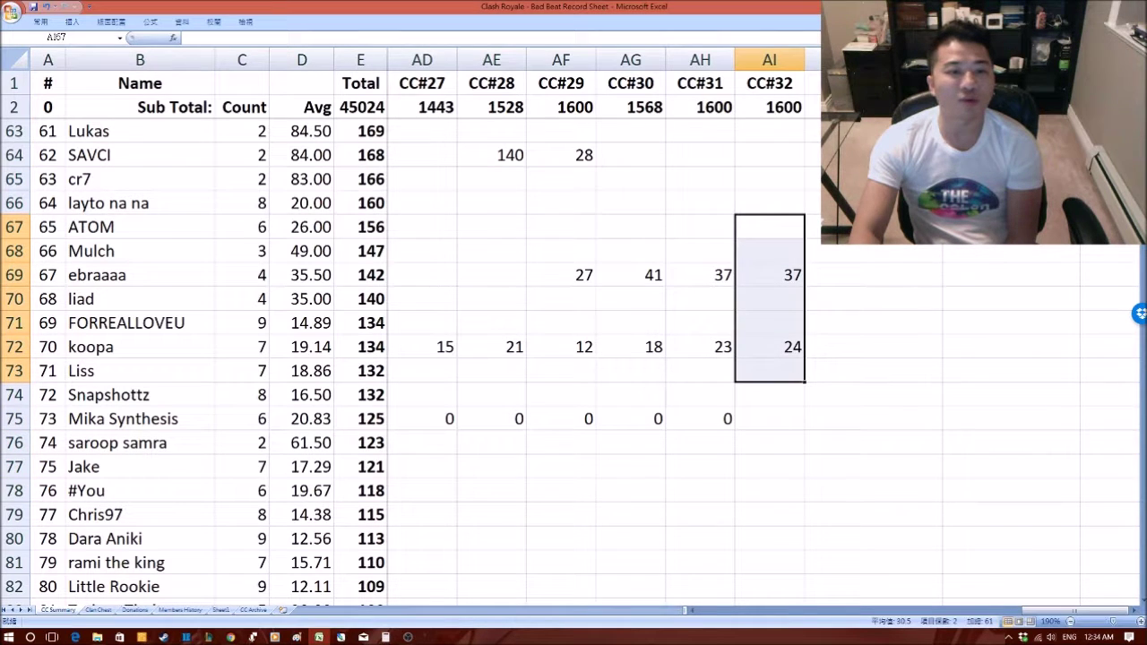
click(140, 275)
click(140, 347)
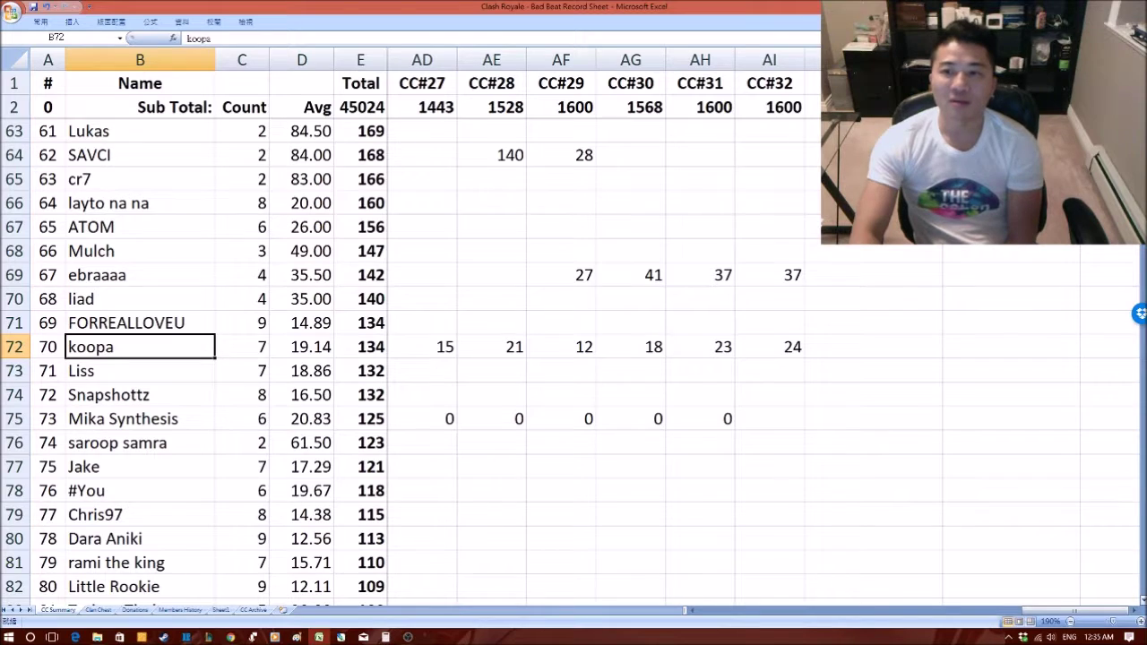
Look through the end of the member list and single out the CC#32 results in rows 86 to 88
scroll(402, 358, down, 6)
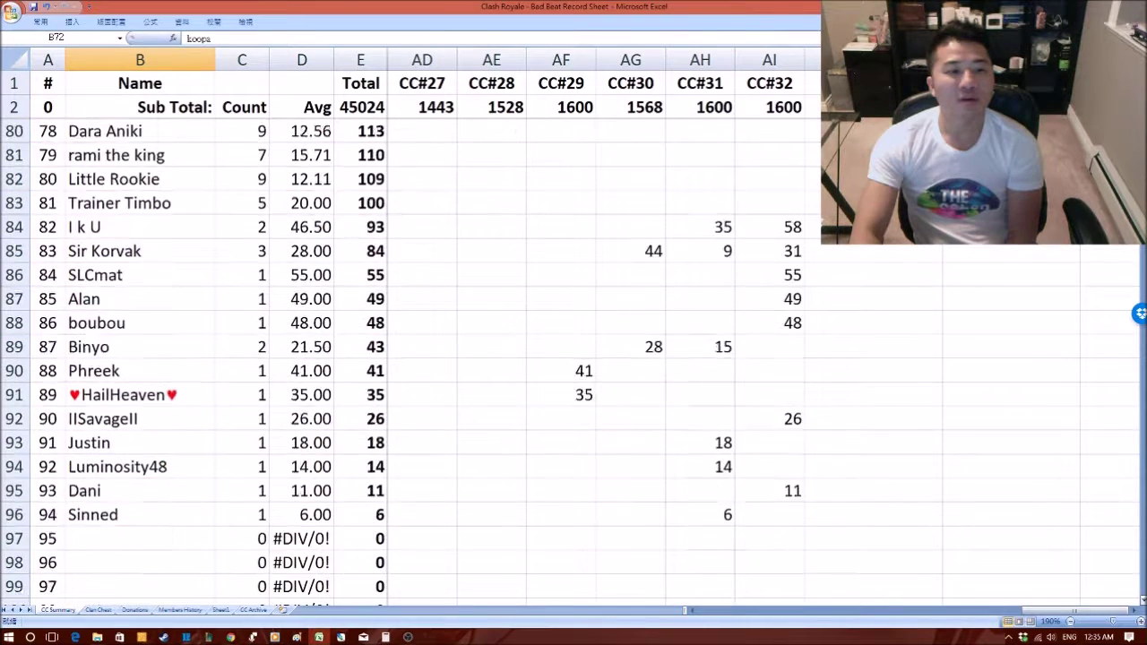
scroll(401, 358, down, 1)
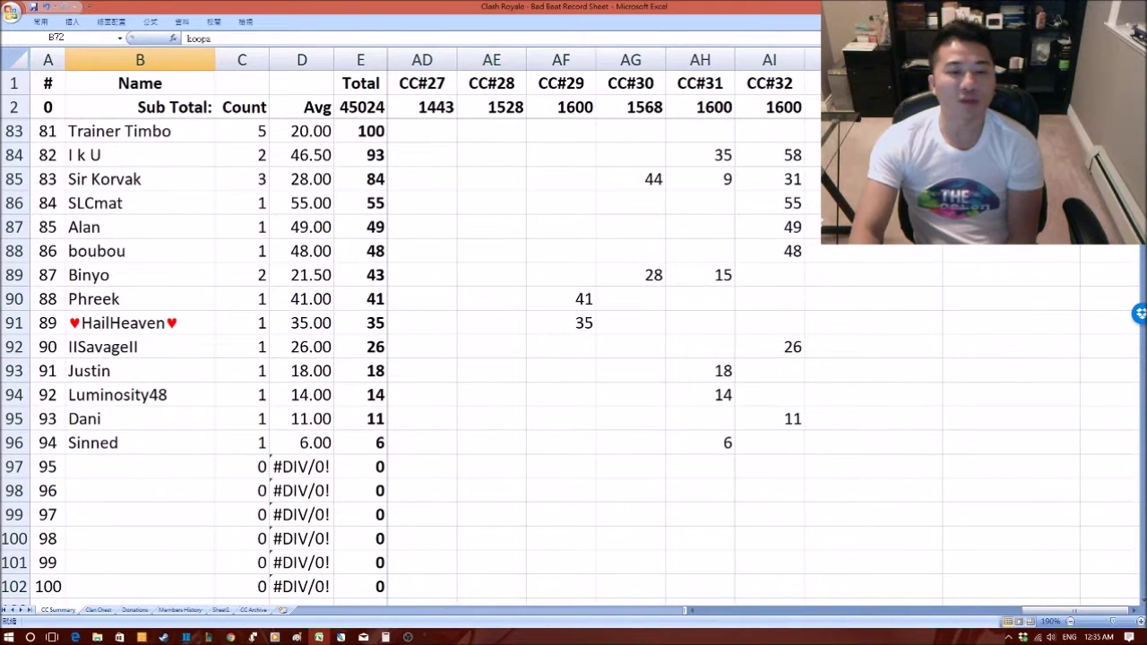
drag(491, 465, 491, 587)
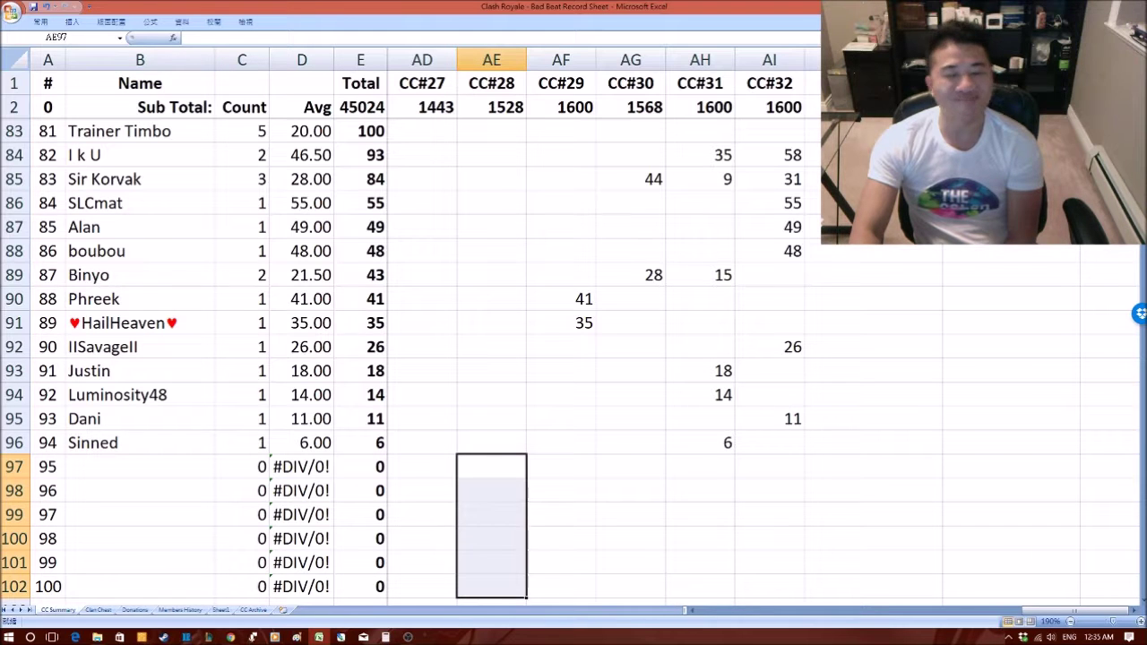
drag(768, 155, 769, 251)
drag(769, 202, 770, 251)
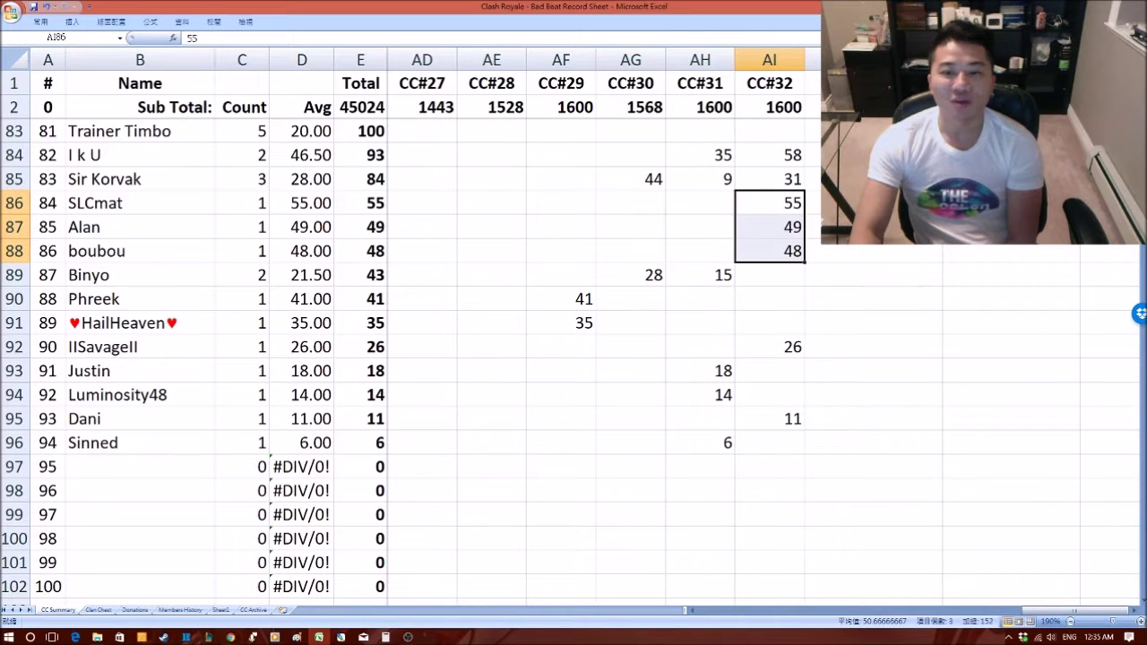
Compare the CC#32 results from row 88 up to row 85 with the one in row 92
click(770, 346)
click(770, 251)
key(Up)
key(Up)
key(Up)
click(770, 347)
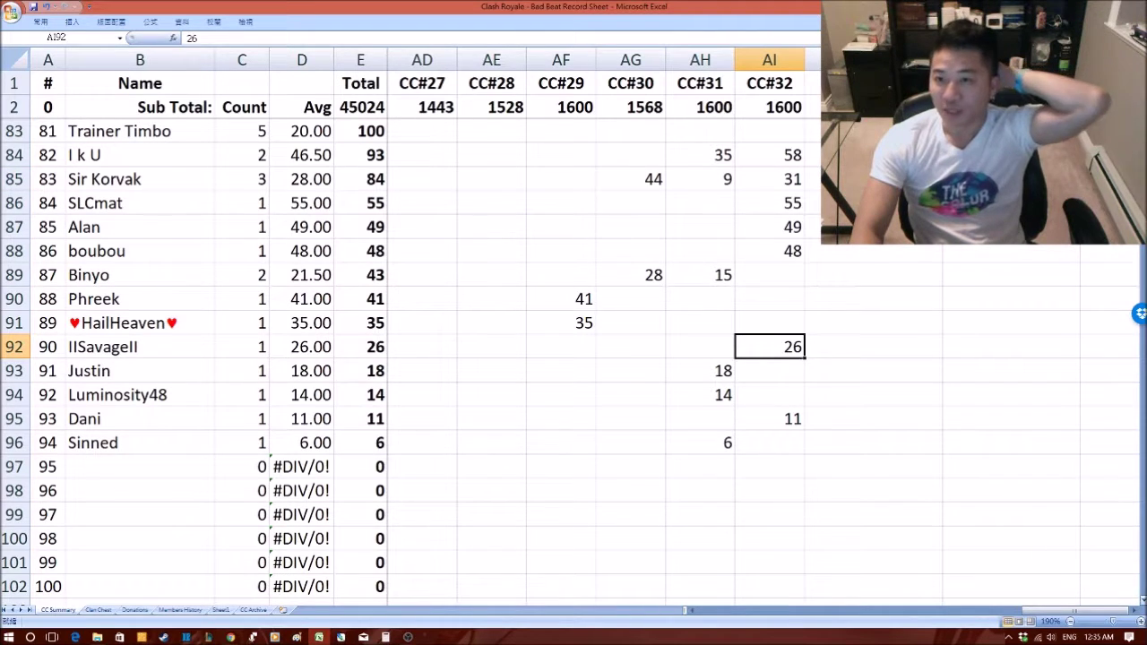
Return to the top-ranked members and check the rank 11 member's total and CC#28 result in row 13
scroll(770, 347, up, 20)
click(361, 371)
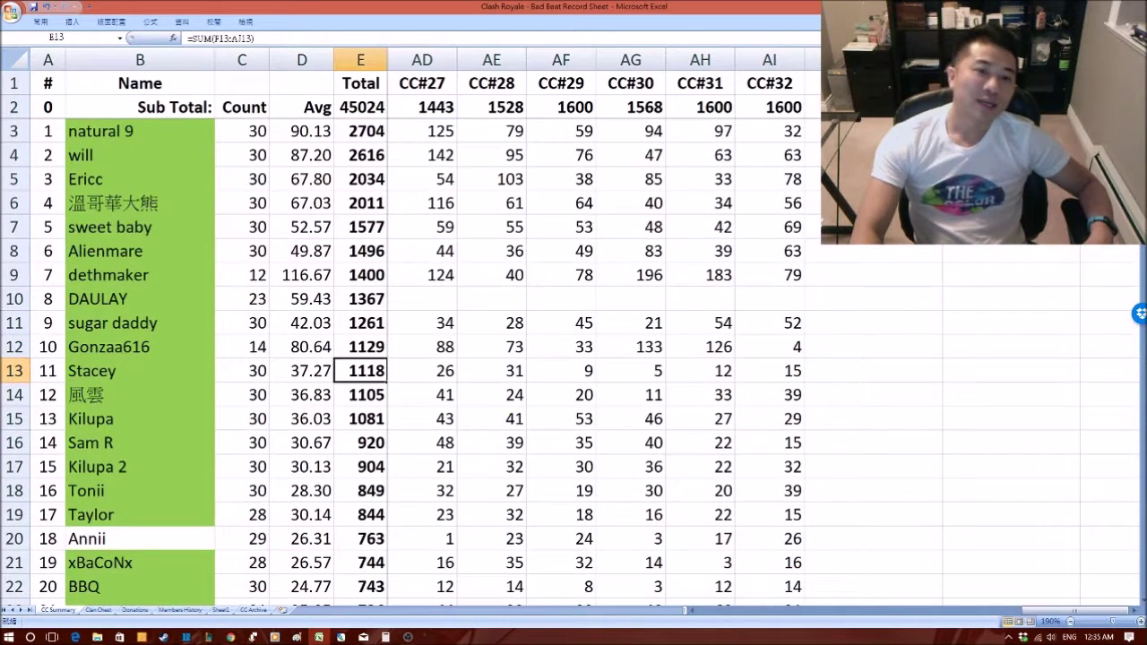
click(491, 371)
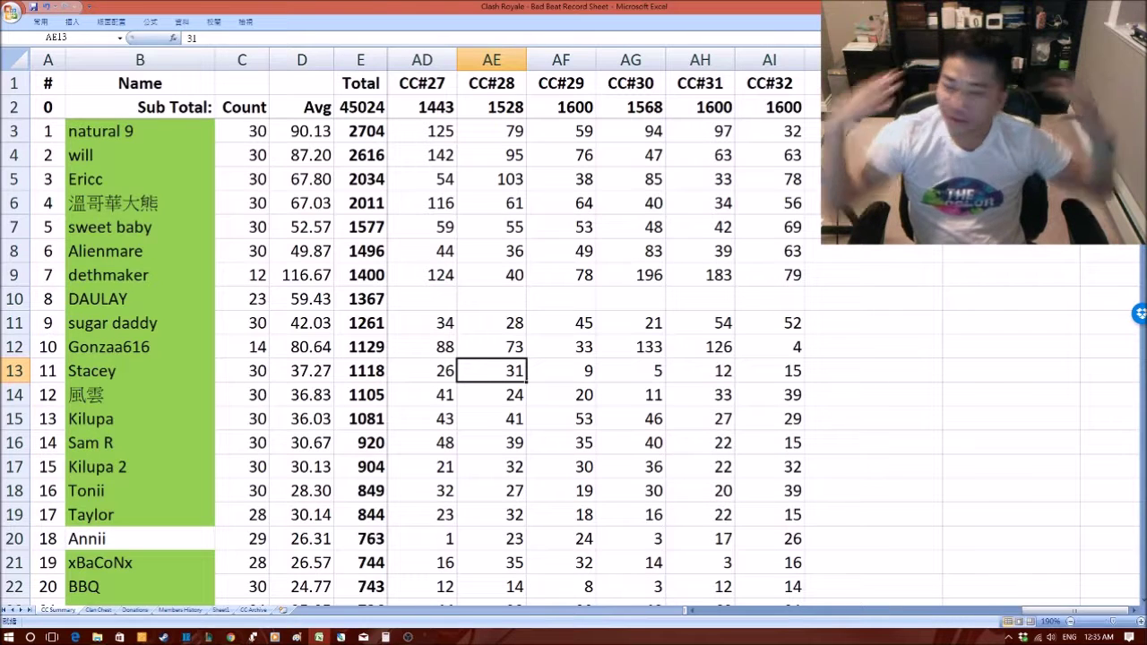